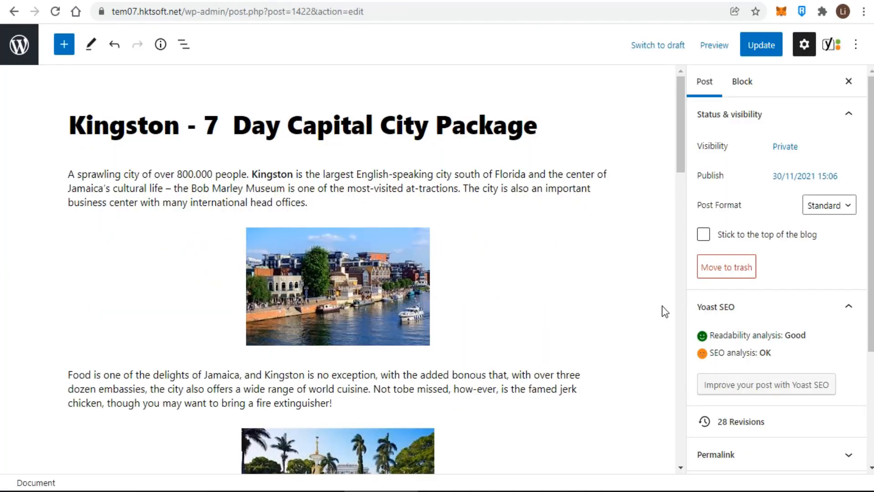
- Insert a <!--more--> tag after the first paragraph in the post's code and return to visual editing
click(857, 44)
click(716, 290)
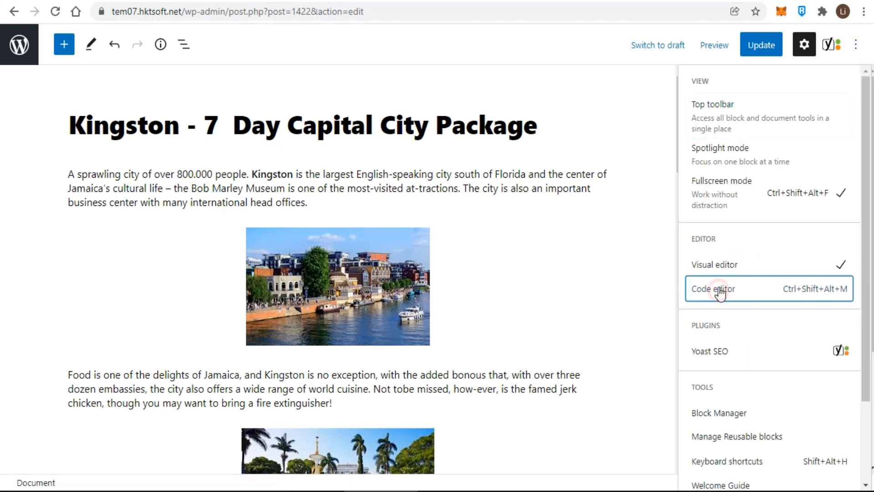
click(187, 355)
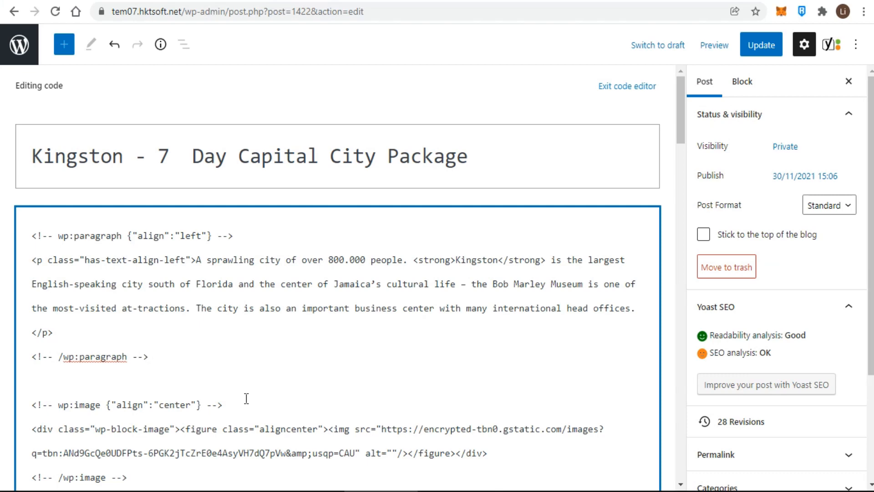
text(<!--more-->)
click(618, 86)
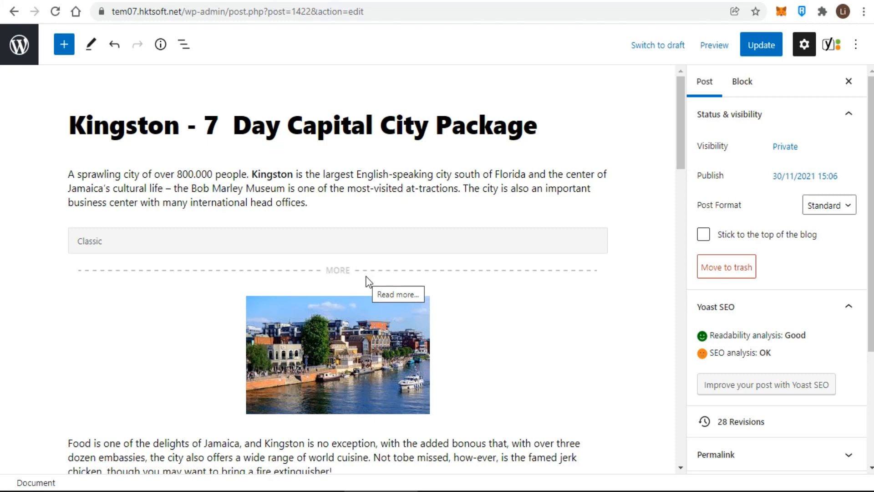
mouse_move(367, 283)
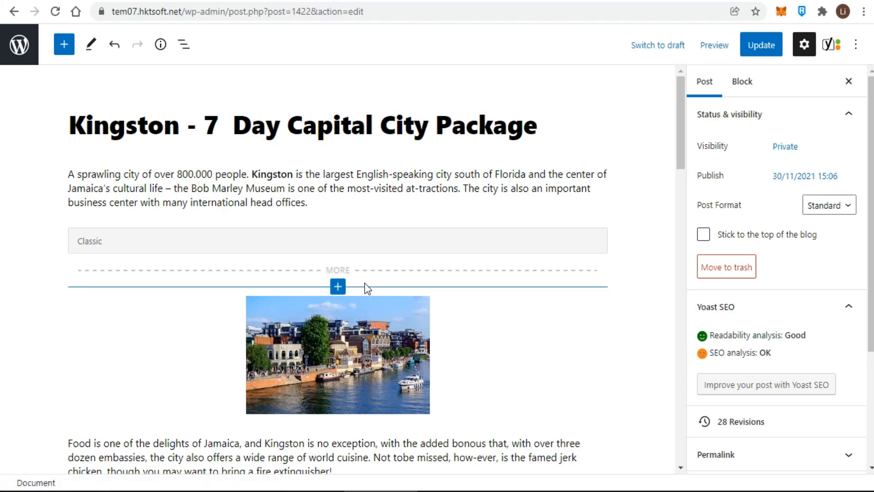
- Delete the Classic block containing the More separator below the first paragraph
click(517, 271)
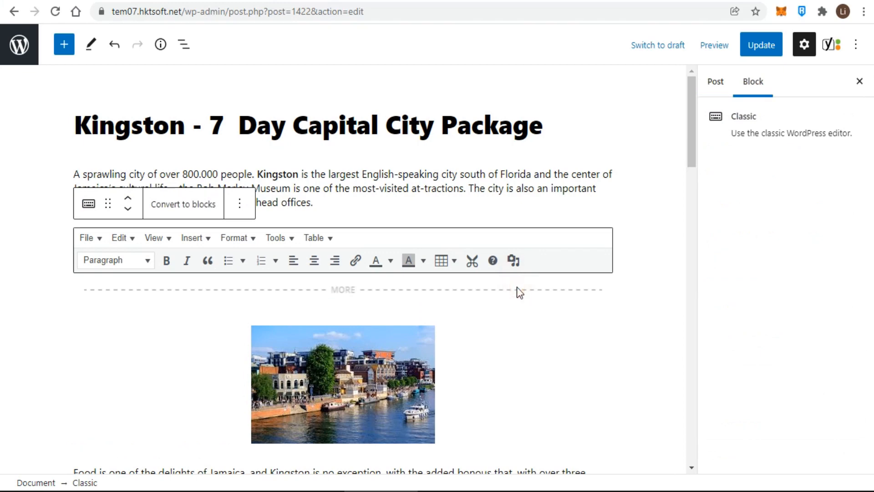
key(Delete)
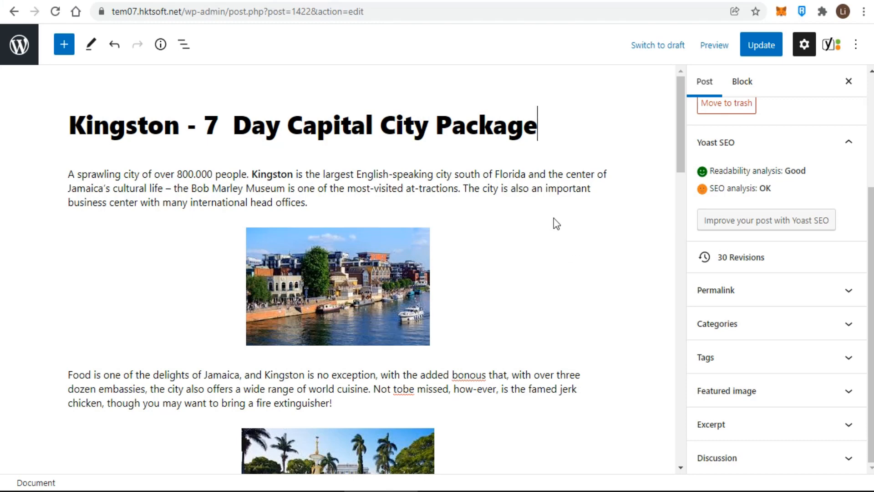
- Highlight the opening of the post's first paragraph and compare it with the summary on the reloaded tin-tuc category page
click(70, 175)
drag(81, 178, 203, 188)
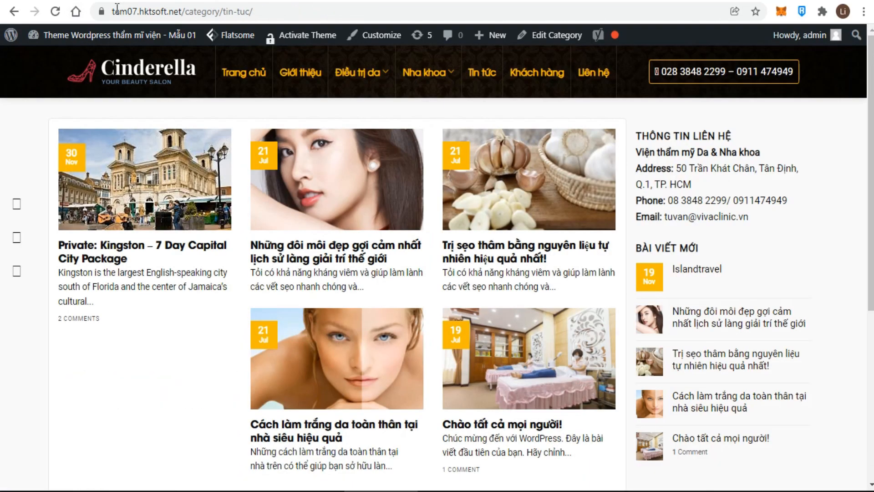
click(55, 12)
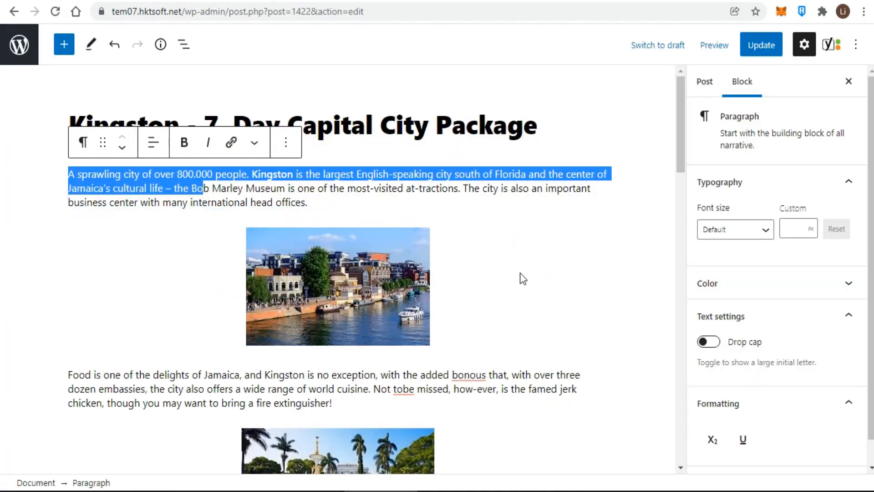
click(520, 273)
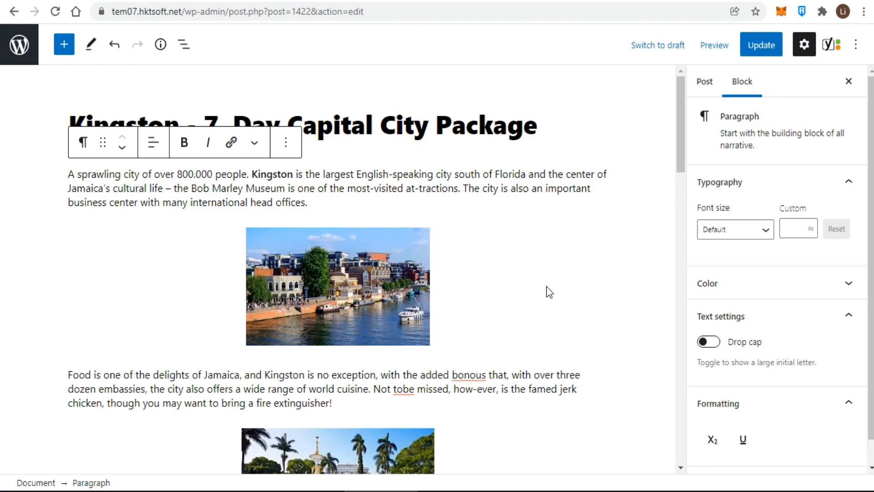
- Fill the post's excerpt with the first paragraph's sentence from "Kingston is the largest English-speaking city" through "most-visited at-tractions."
scroll(847, 326, down, 1)
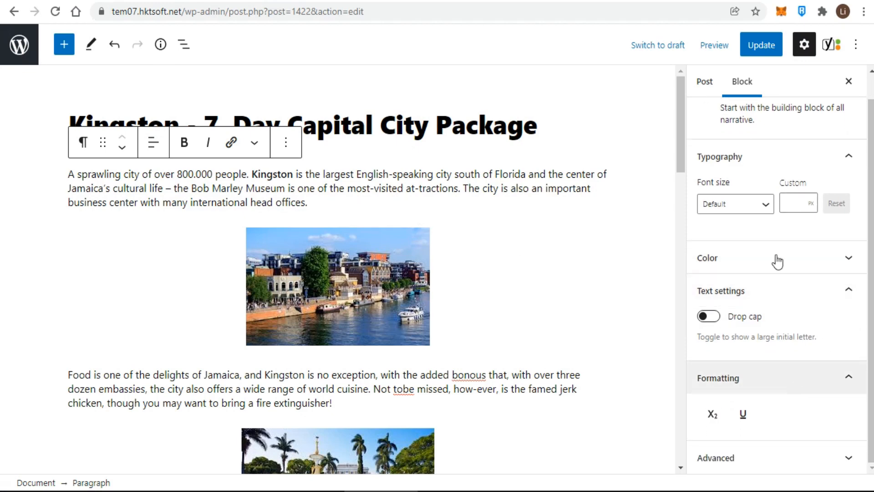
click(706, 84)
scroll(847, 373, down, 3)
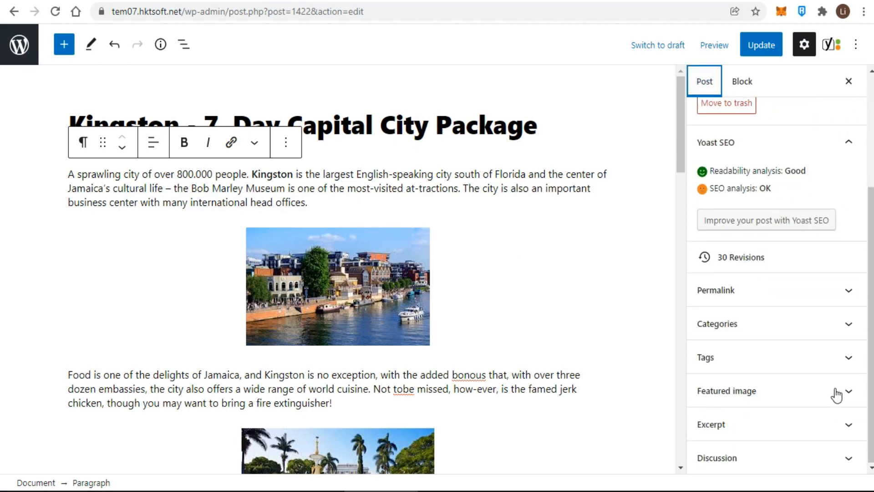
click(845, 426)
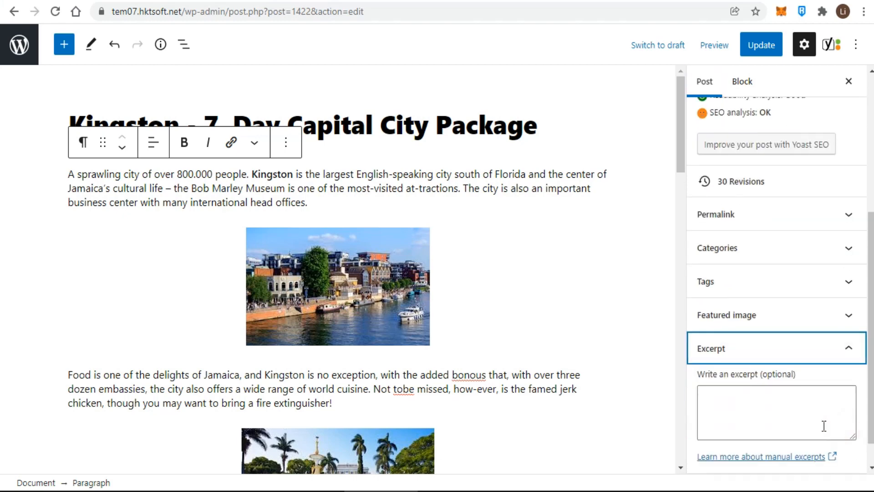
click(775, 416)
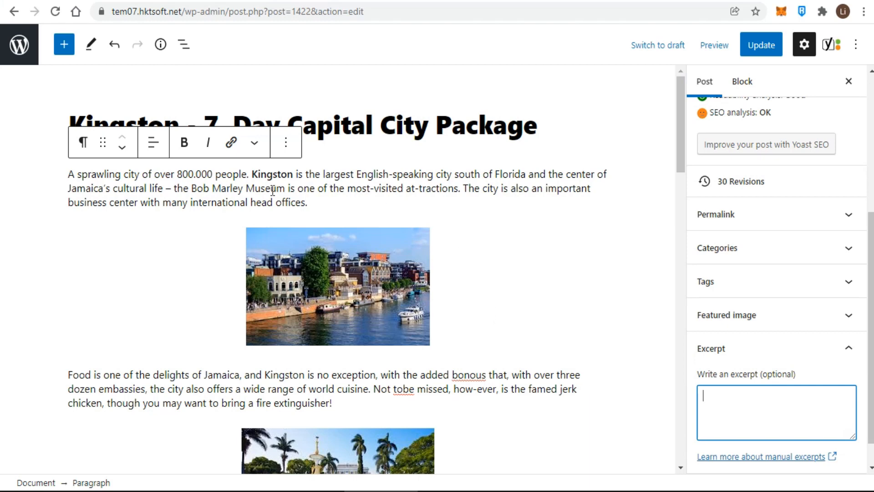
drag(252, 174, 460, 189)
key(ctrl+c)
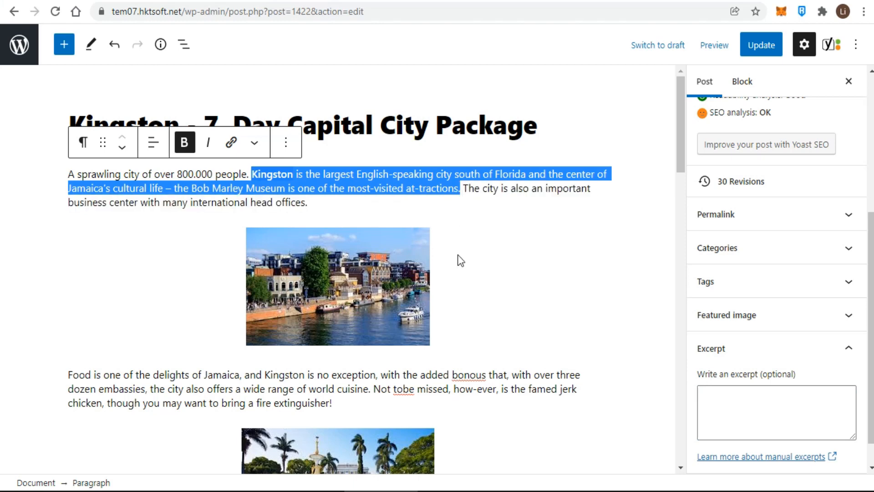
click(770, 421)
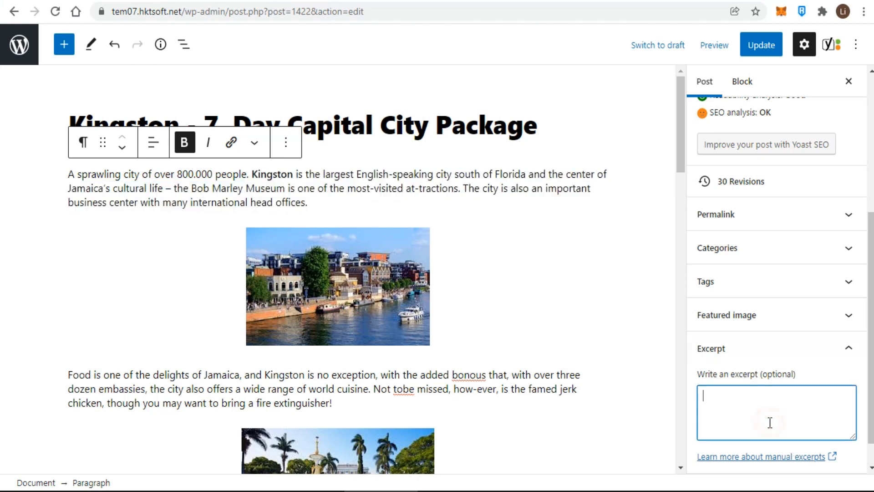
key(ctrl+v)
scroll(758, 408, up, 1)
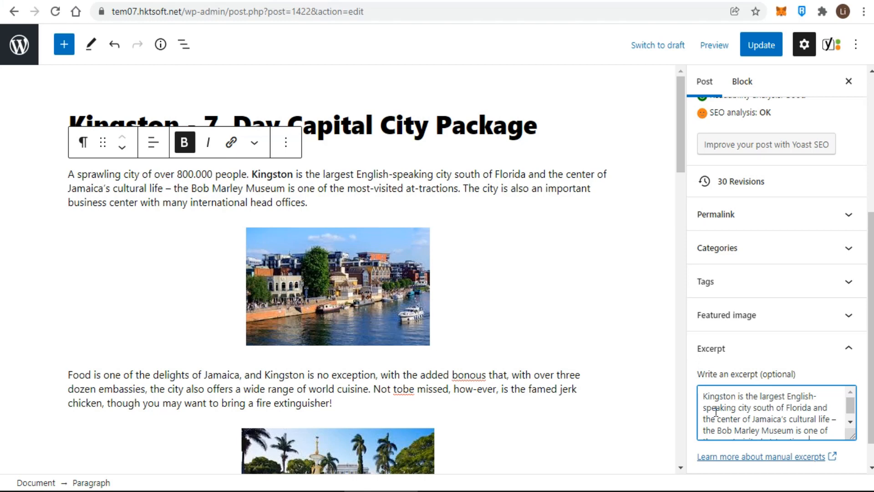
- Update the post, check its excerpt on the reloaded tin-tuc category page, and return to the post editor
click(759, 51)
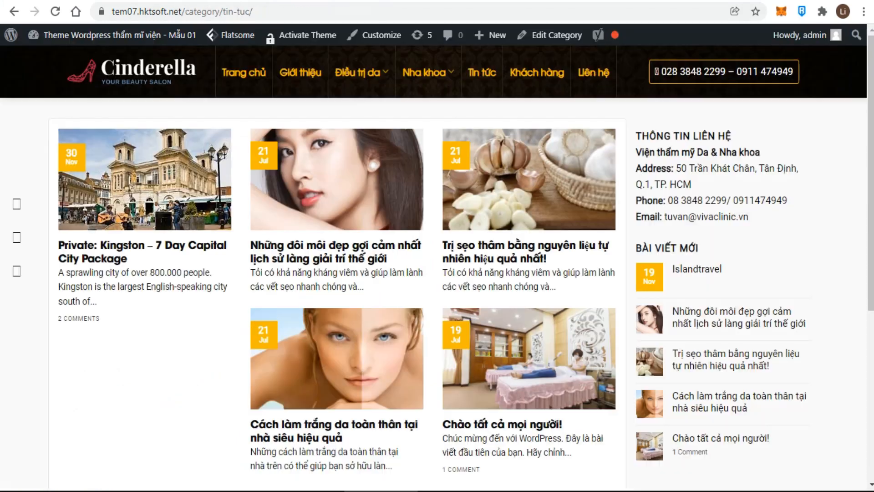
click(55, 11)
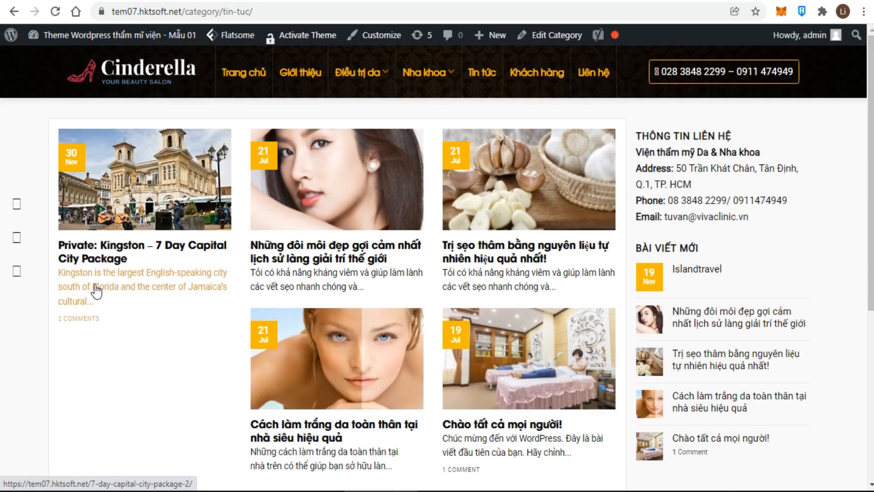
click(119, 1)
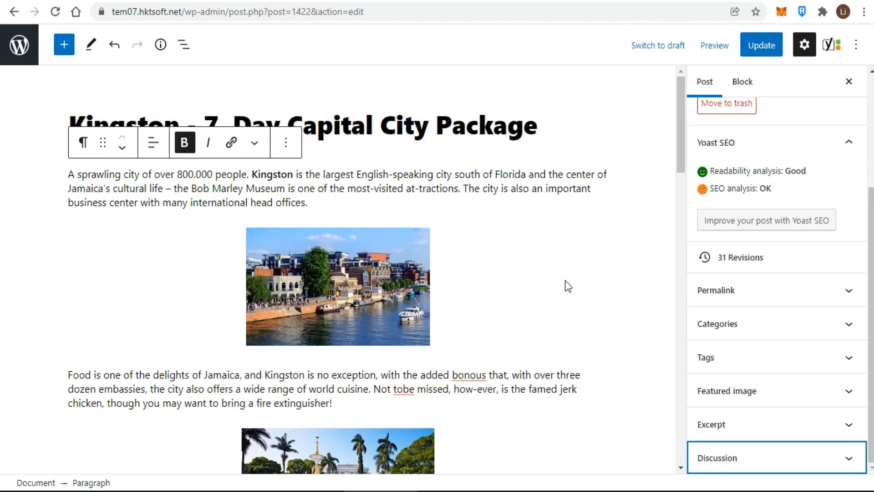
- Open the post's discussion settings and switch Allow comments and Allow pingbacks & trackbacks off and back on
click(850, 457)
click(704, 422)
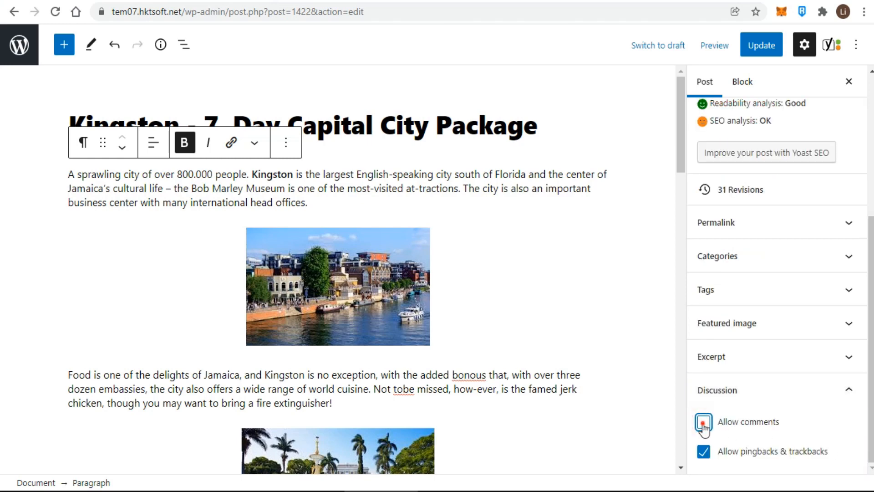
click(703, 422)
click(704, 452)
click(704, 453)
- Open the Kingston – 7 Day Capital City Package post on the site and post the comment "OK"
key(alt+Left)
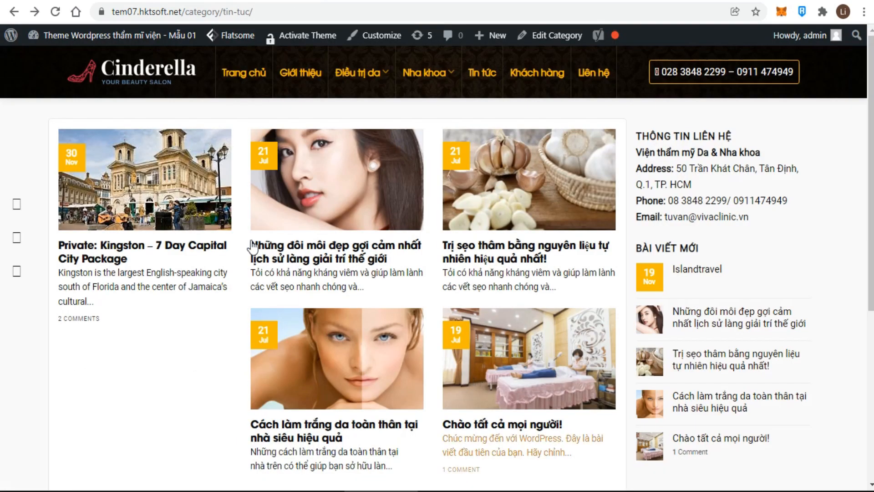
click(198, 328)
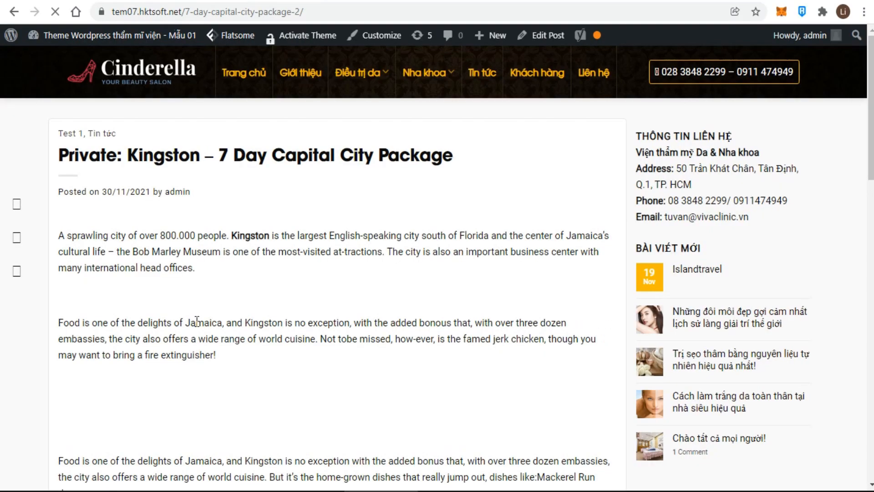
scroll(197, 323, down, 15)
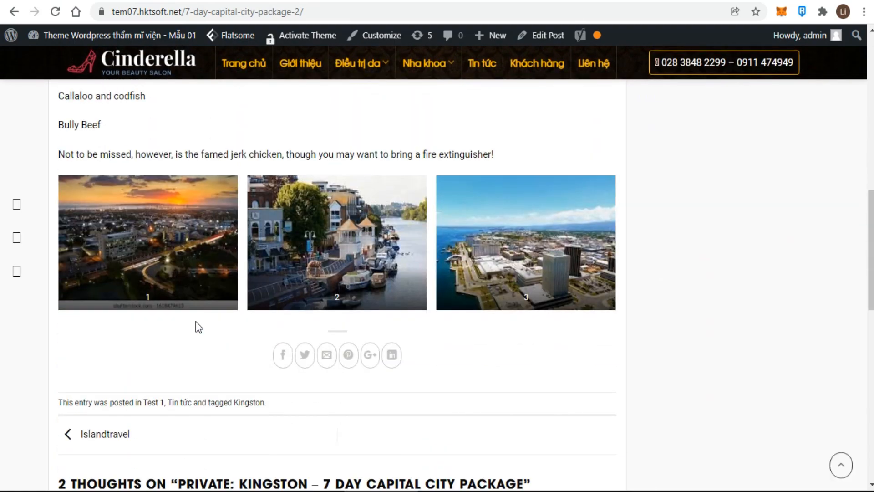
scroll(197, 327, down, 8)
click(177, 327)
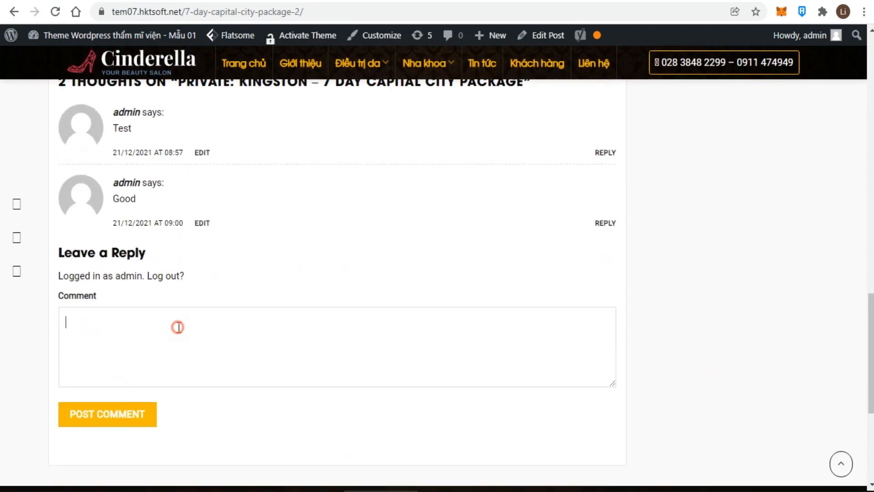
text(0K)
click(93, 421)
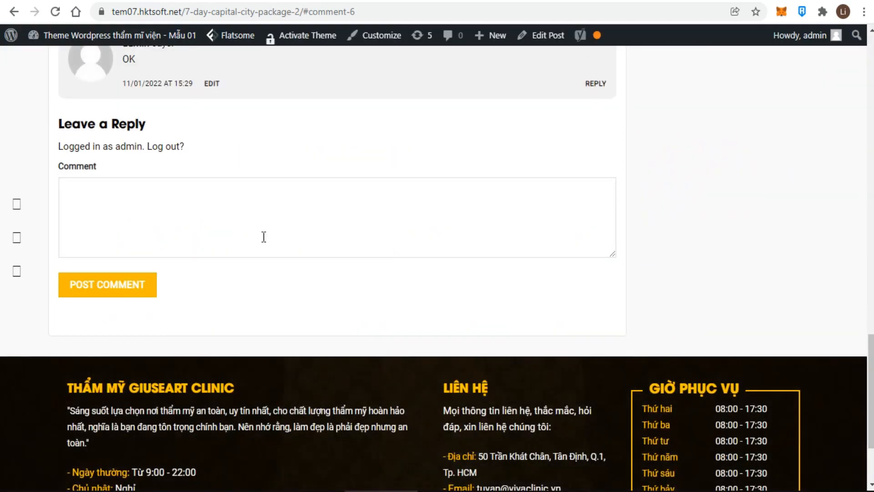
- Edit the new comment's text to "OK TEST", update it, and return to the post editor
scroll(264, 237, up, 3)
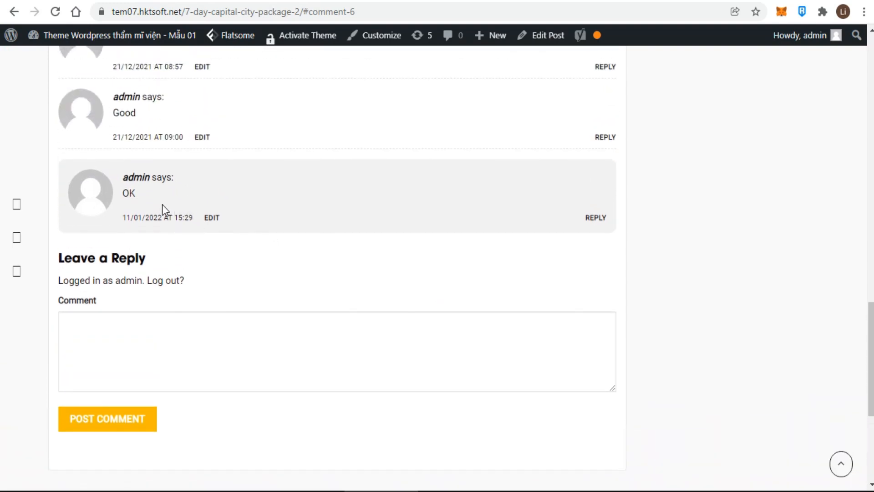
click(213, 220)
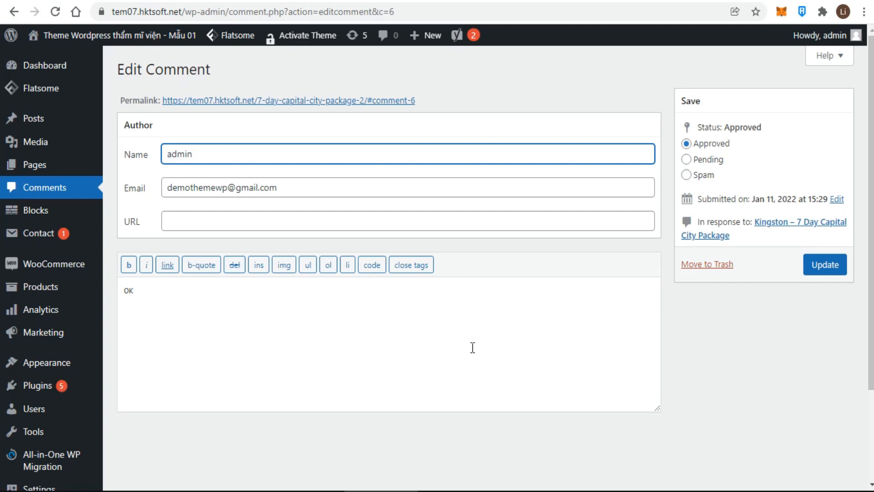
click(285, 305)
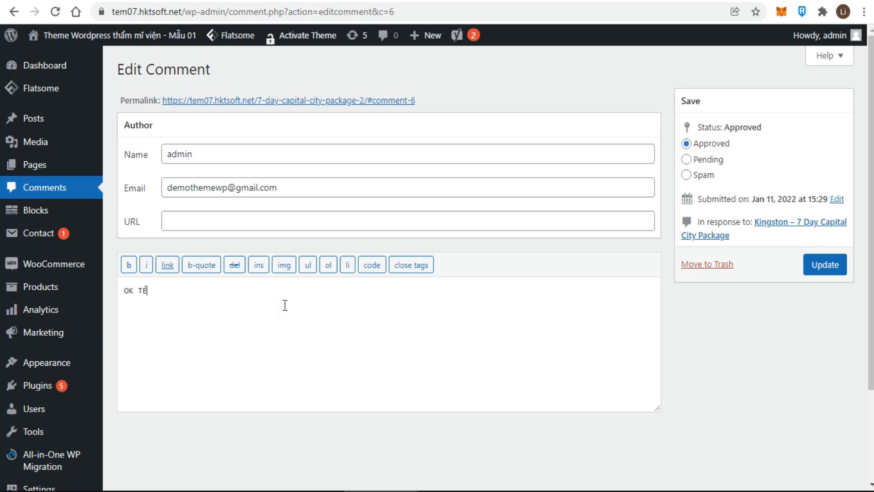
click(827, 268)
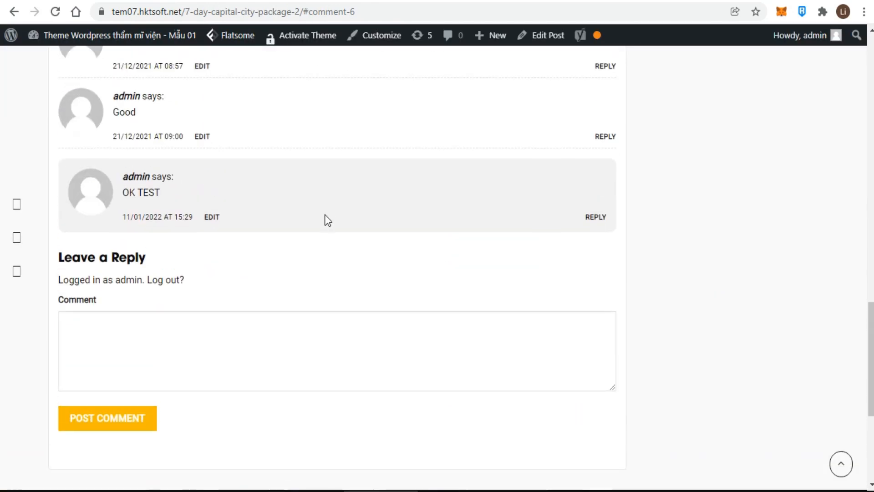
scroll(325, 218, up, 13)
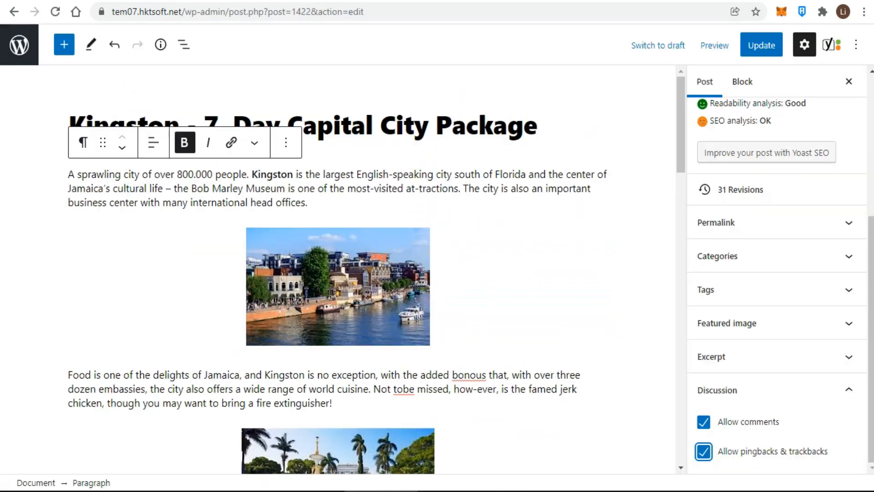